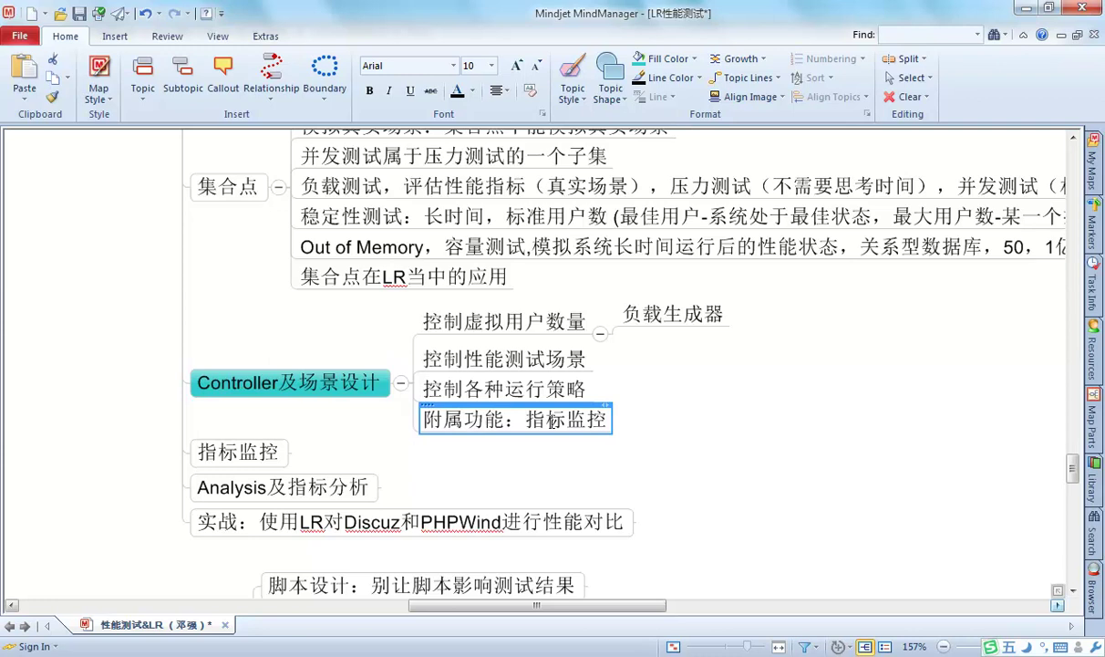
- Launch the HP LoadRunner Controller from the installed LoadRunner applications
{"action": "left_click", "coordinate": [493, 325]}
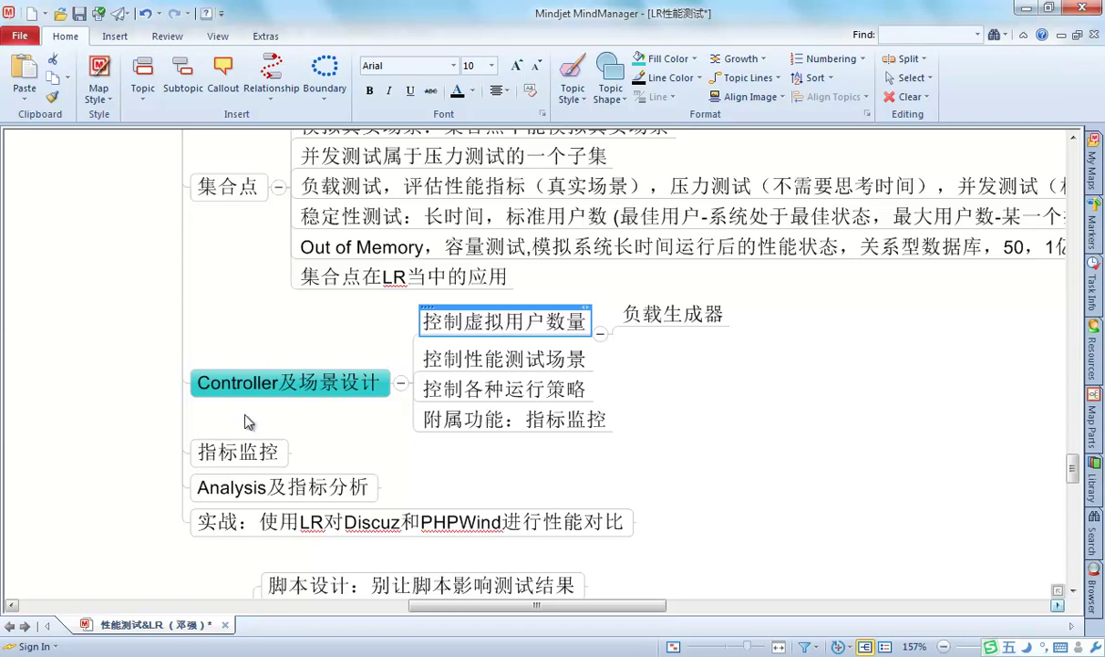
{"action": "key", "text": "super"}
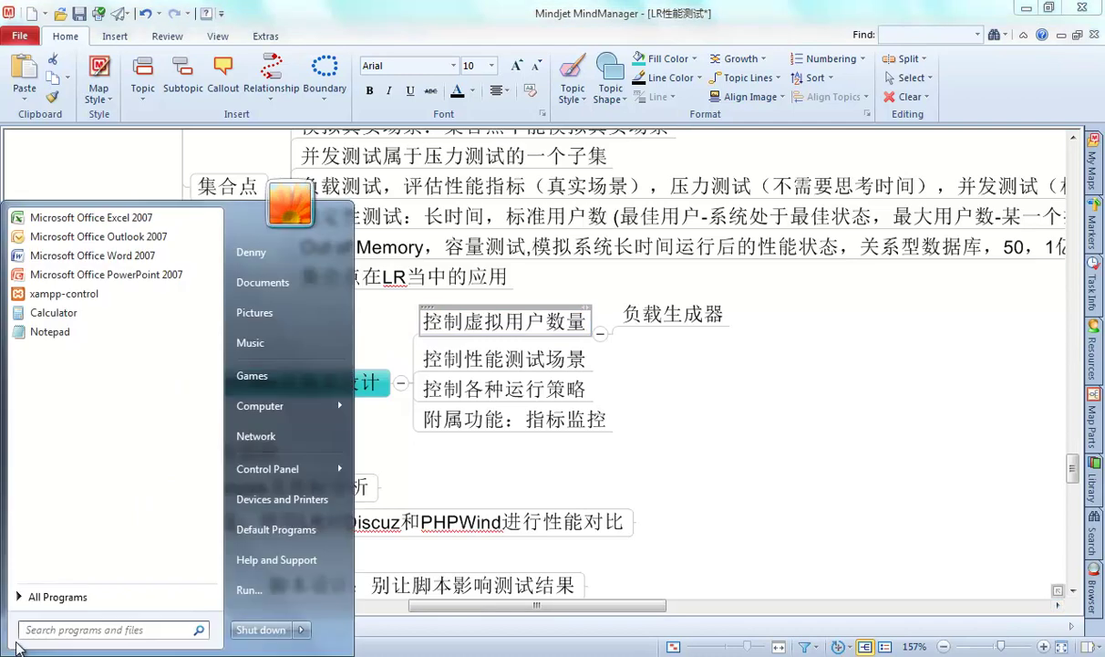
{"action": "left_click", "coordinate": [55, 596]}
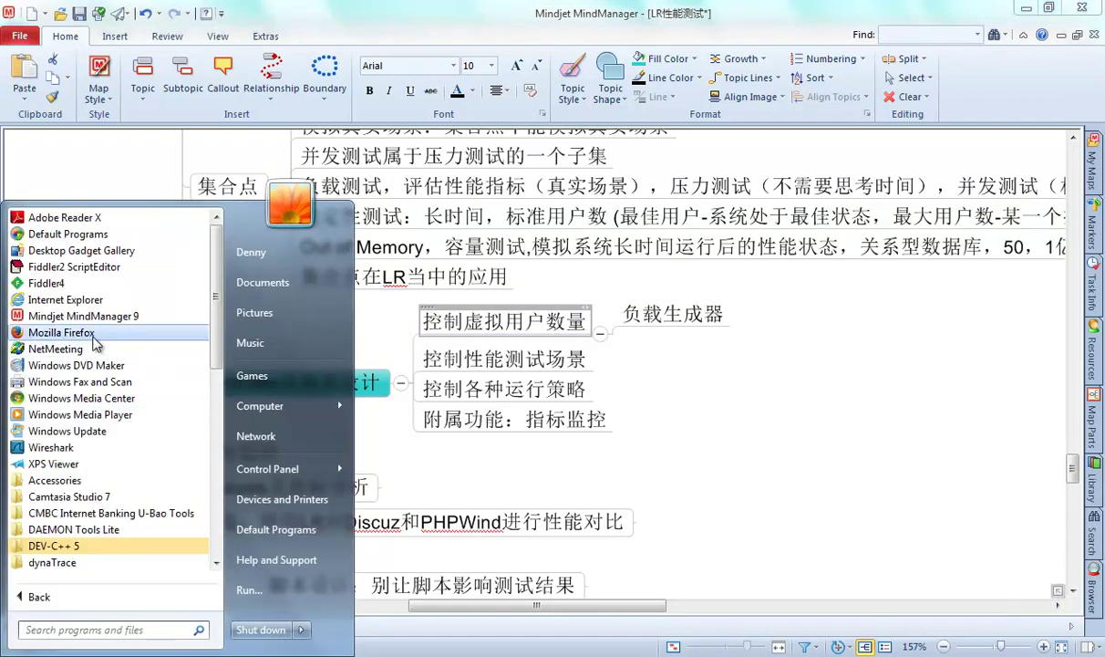
{"action": "scroll", "coordinate": [78, 410], "scroll_direction": "down", "scroll_amount": 3}
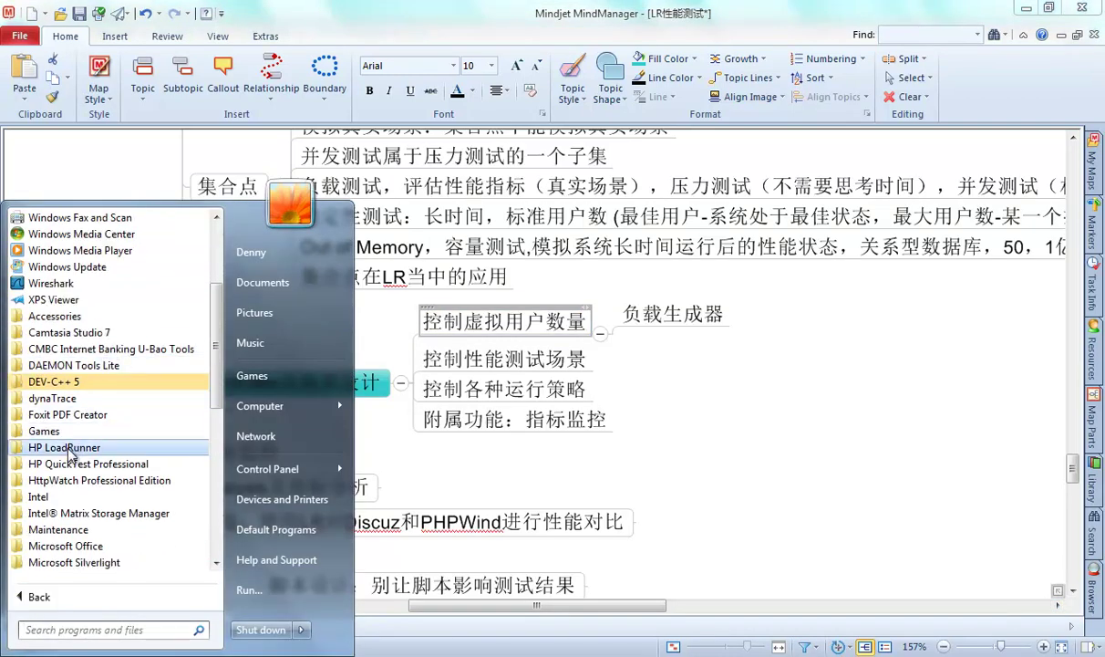
{"action": "left_click", "coordinate": [68, 447]}
{"action": "left_click", "coordinate": [73, 512]}
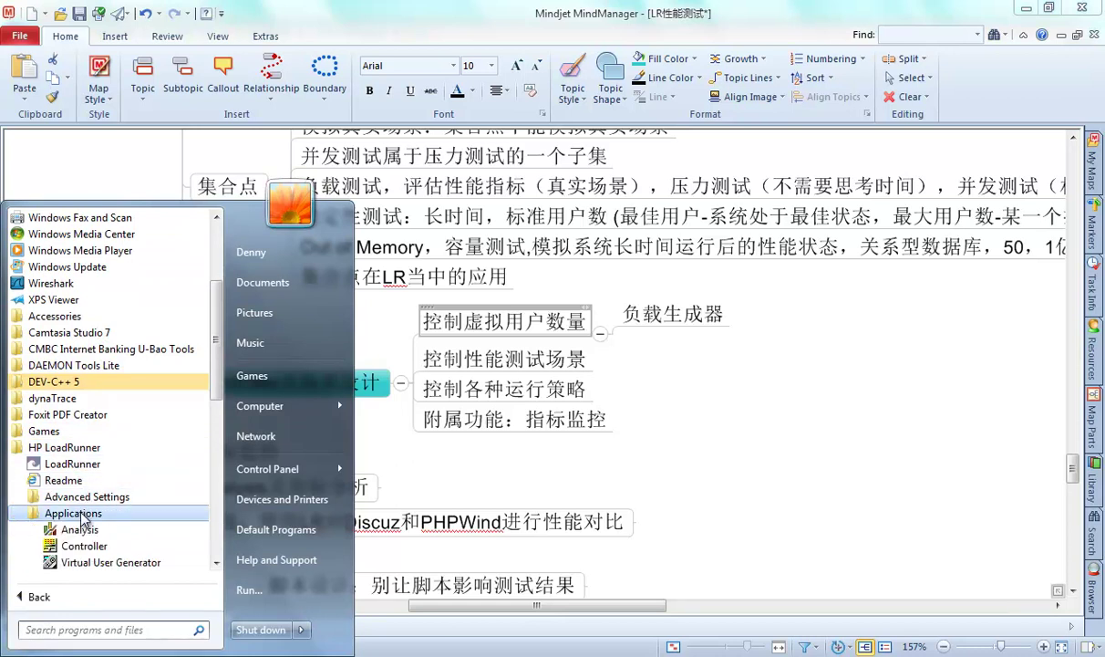
{"action": "left_click", "coordinate": [84, 480]}
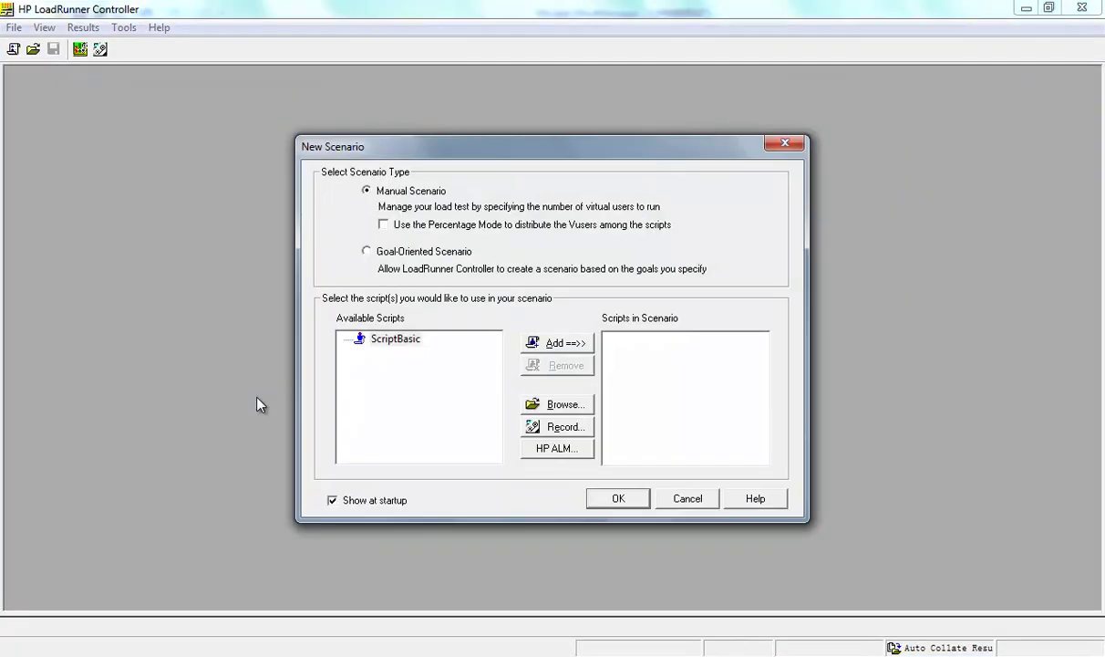
- Add the available ScriptBasic script to the scripts used in the new scenario
{"action": "left_click", "coordinate": [386, 344]}
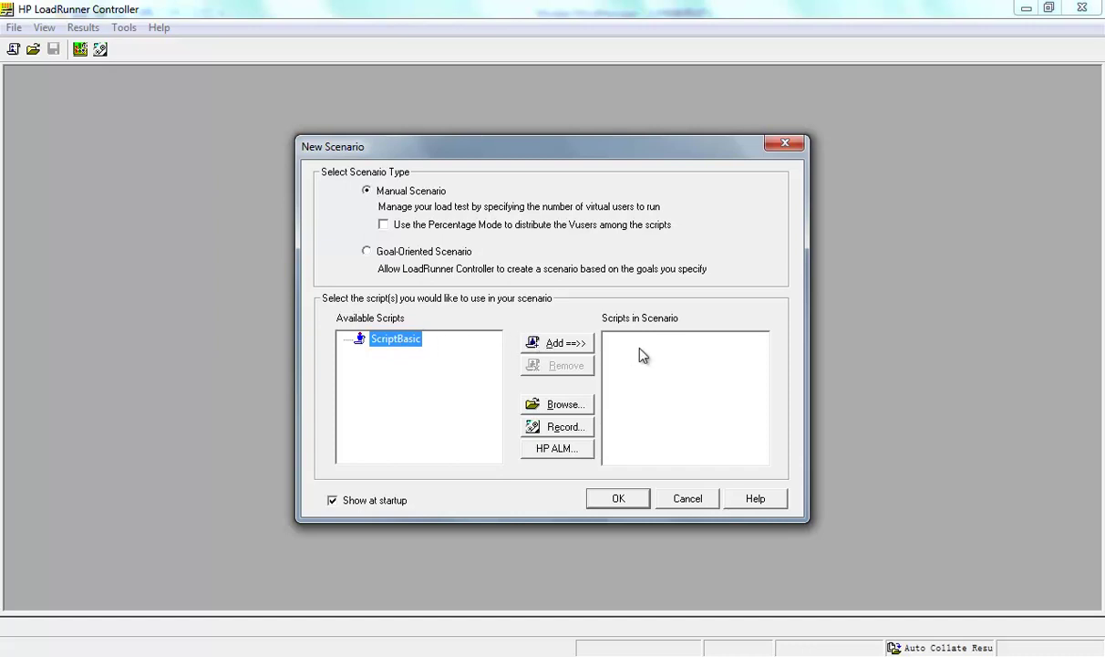
{"action": "left_click", "coordinate": [554, 344]}
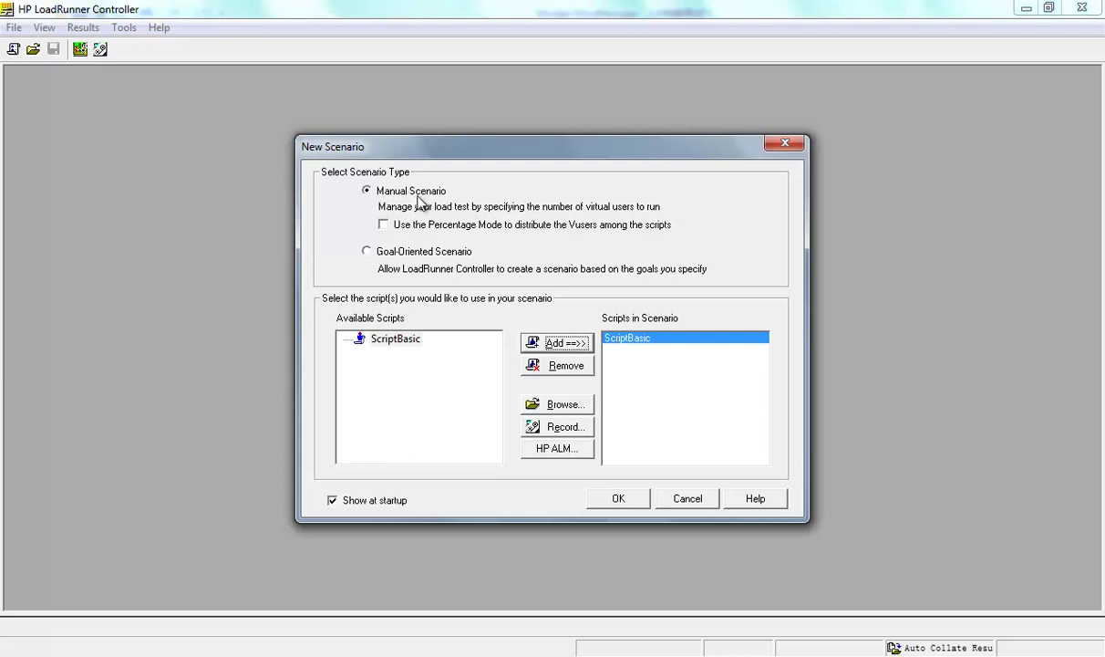
- Compare the goal-oriented and manual scenario types, then create the scenario as a Manual Scenario without Percentage Mode
{"action": "left_click", "coordinate": [372, 254]}
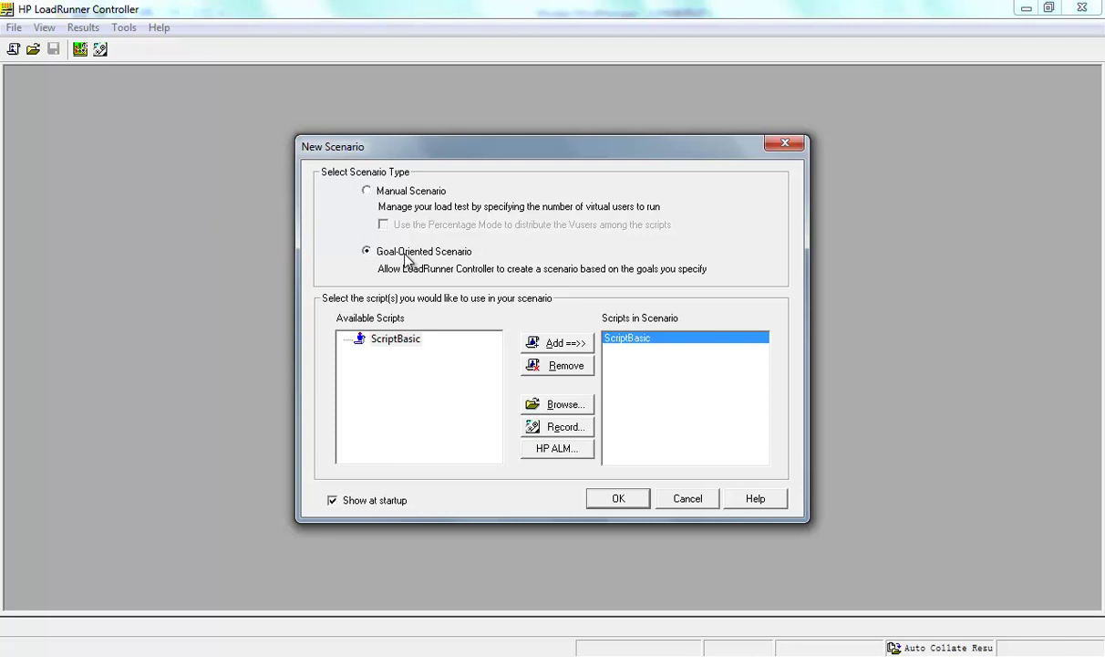
{"action": "left_click", "coordinate": [368, 191]}
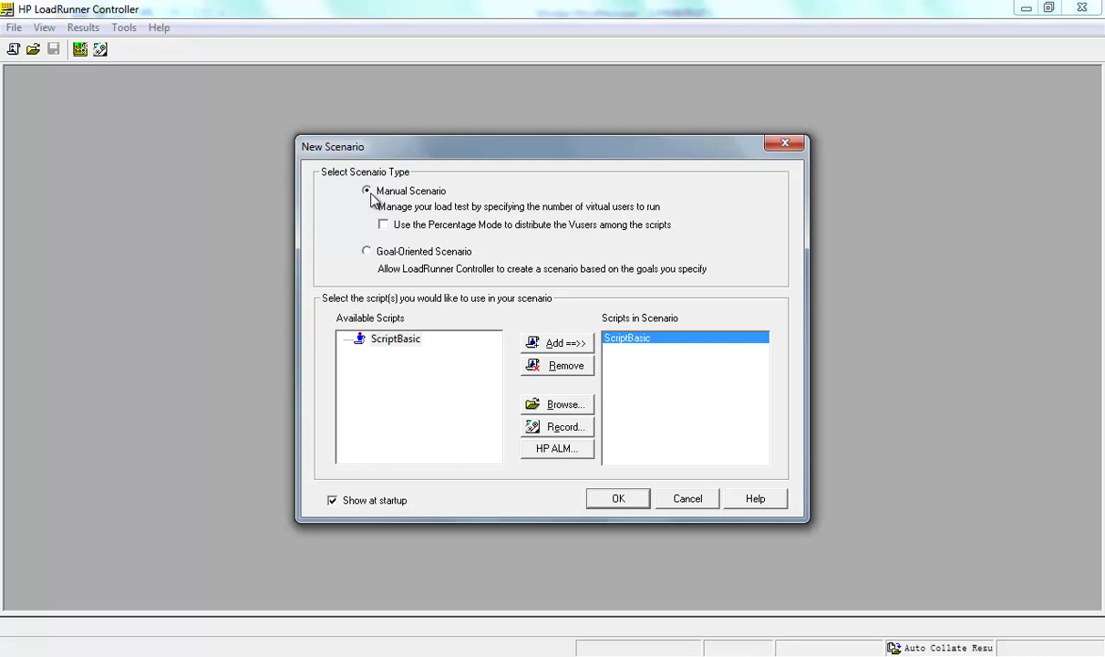
{"action": "left_click", "coordinate": [370, 254]}
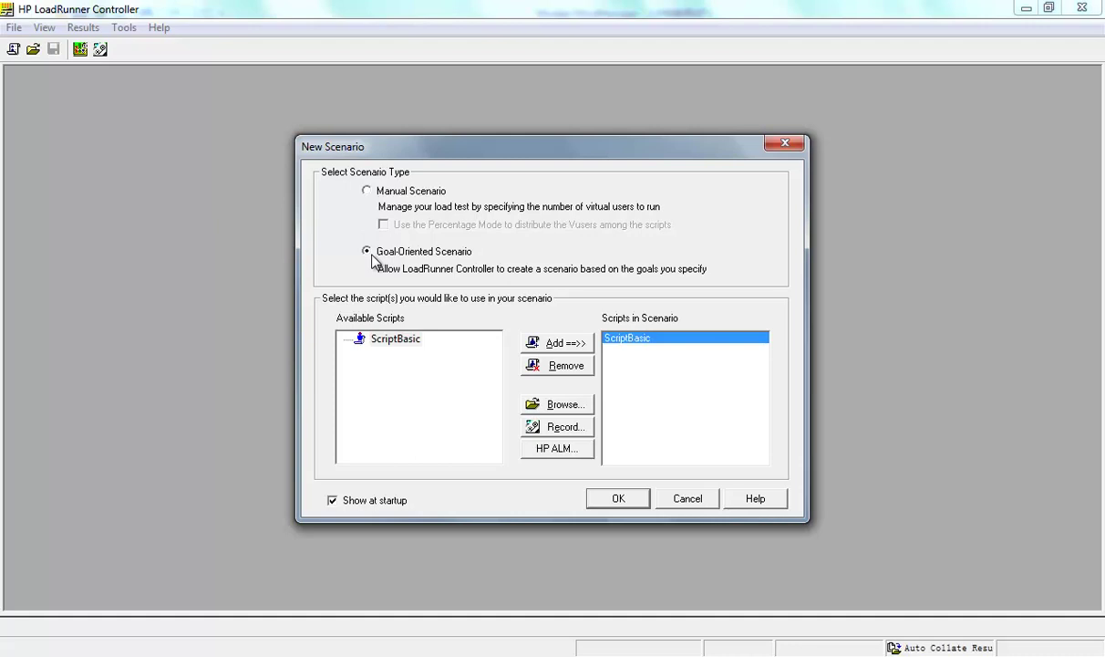
{"action": "left_click", "coordinate": [371, 199]}
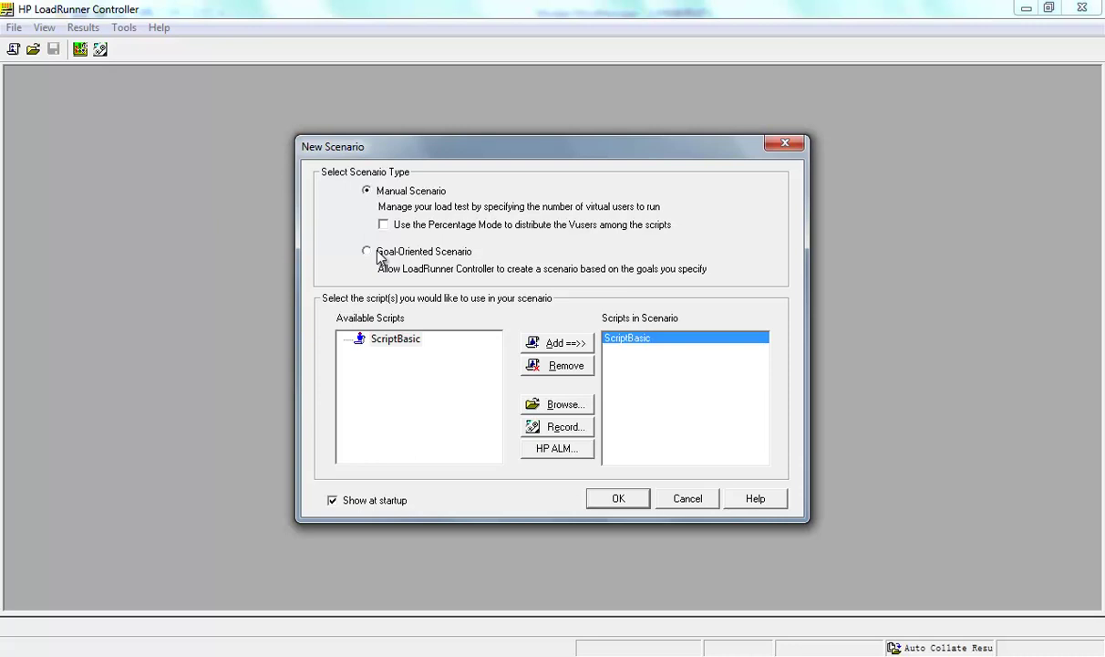
{"action": "left_click", "coordinate": [380, 257]}
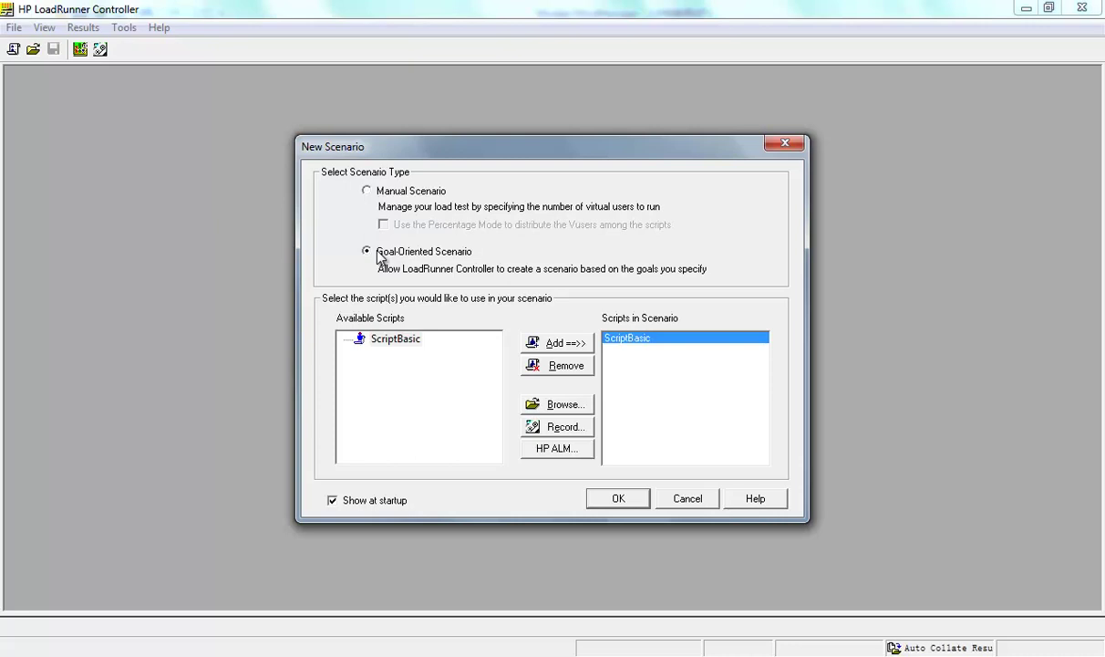
{"action": "left_click", "coordinate": [370, 191]}
{"action": "left_click", "coordinate": [382, 253]}
{"action": "left_click", "coordinate": [372, 190]}
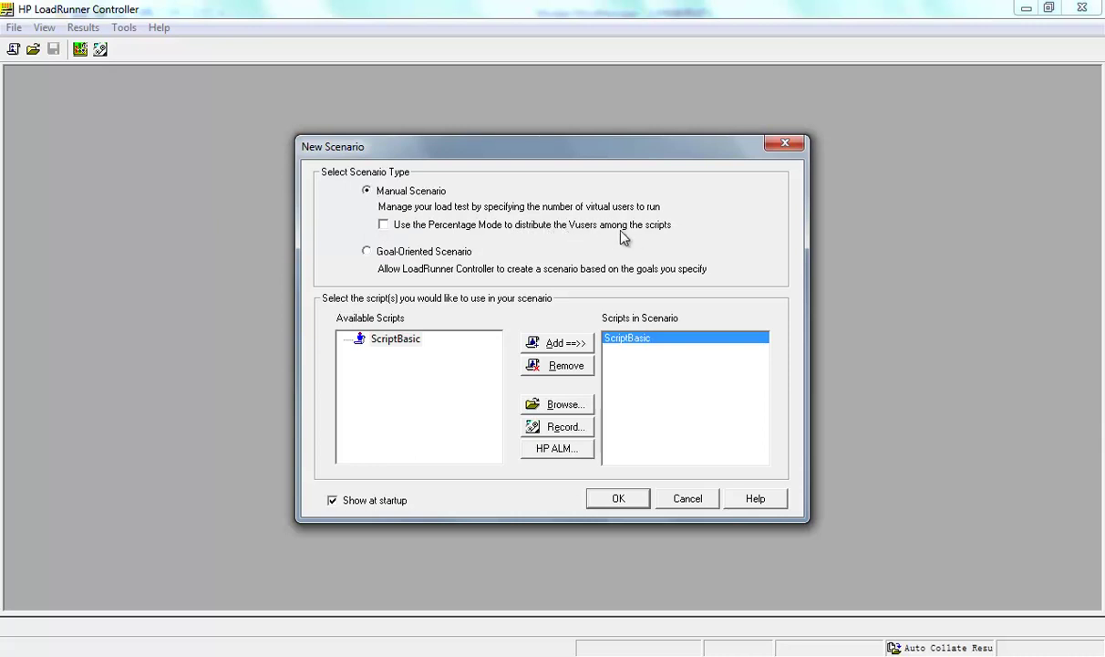
{"action": "left_click", "coordinate": [412, 228]}
{"action": "left_click", "coordinate": [412, 227]}
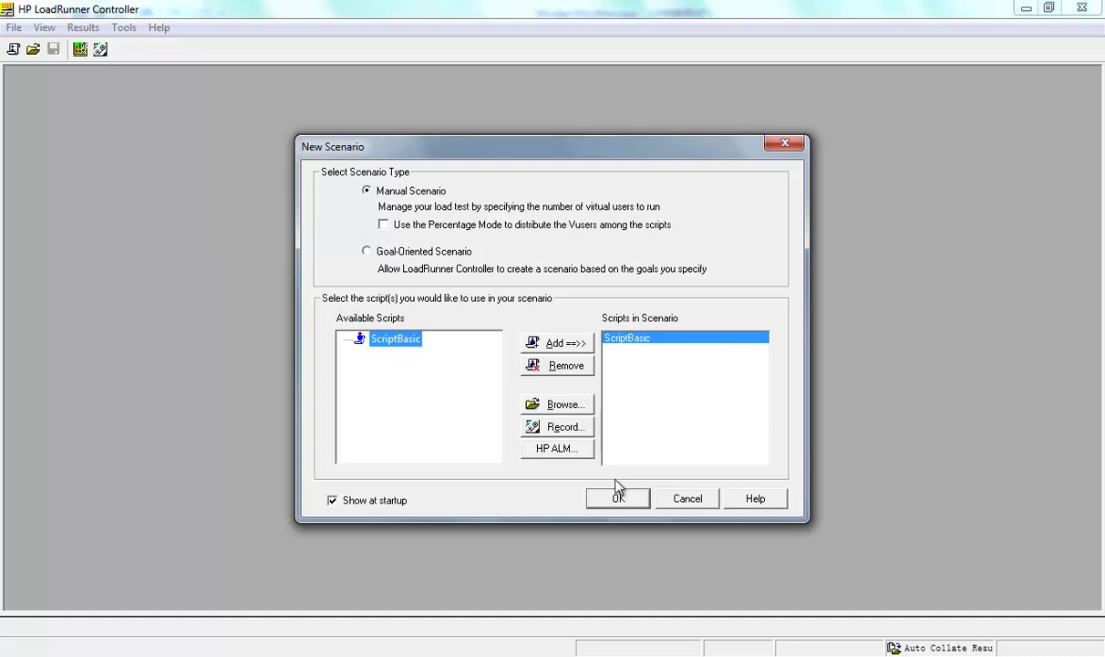
{"action": "left_click", "coordinate": [616, 497]}
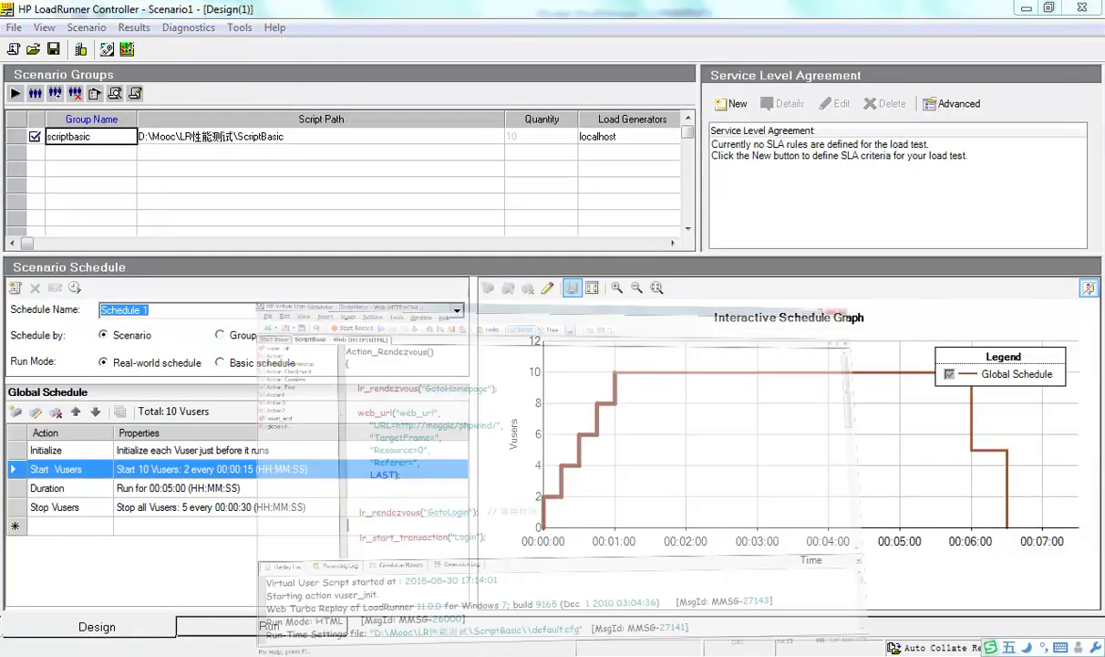
- Switch to Virtual User Generator, look at its Create Controller Scenario command, and return to the Controller
{"action": "key", "text": "alt+Tab"}
{"action": "left_click", "coordinate": [250, 28]}
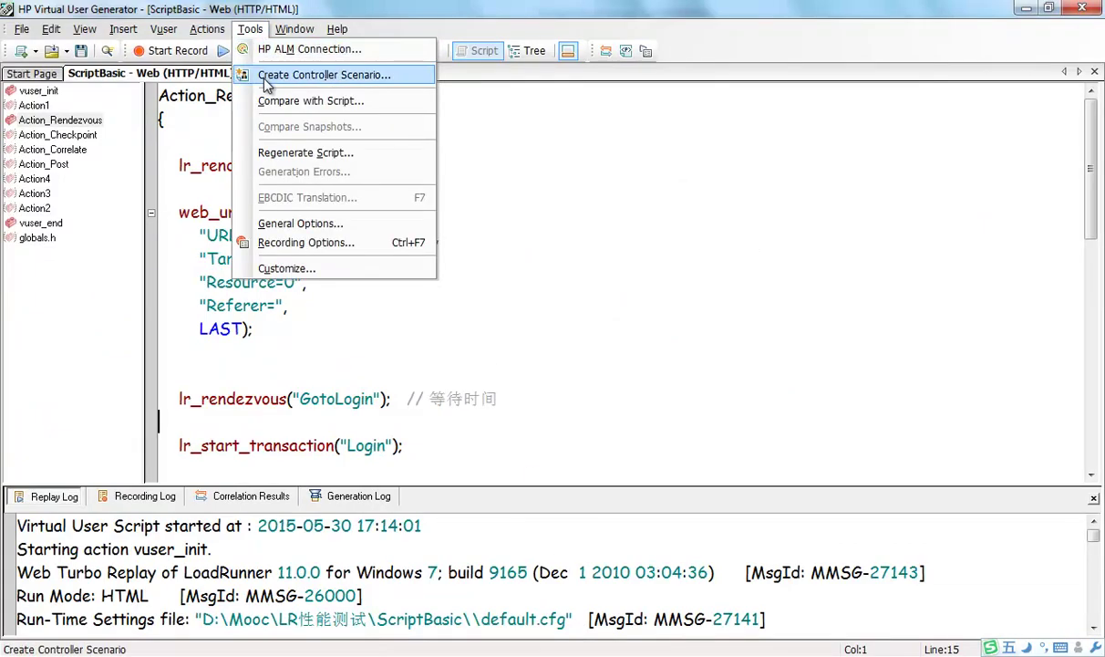
{"action": "left_click", "coordinate": [311, 80]}
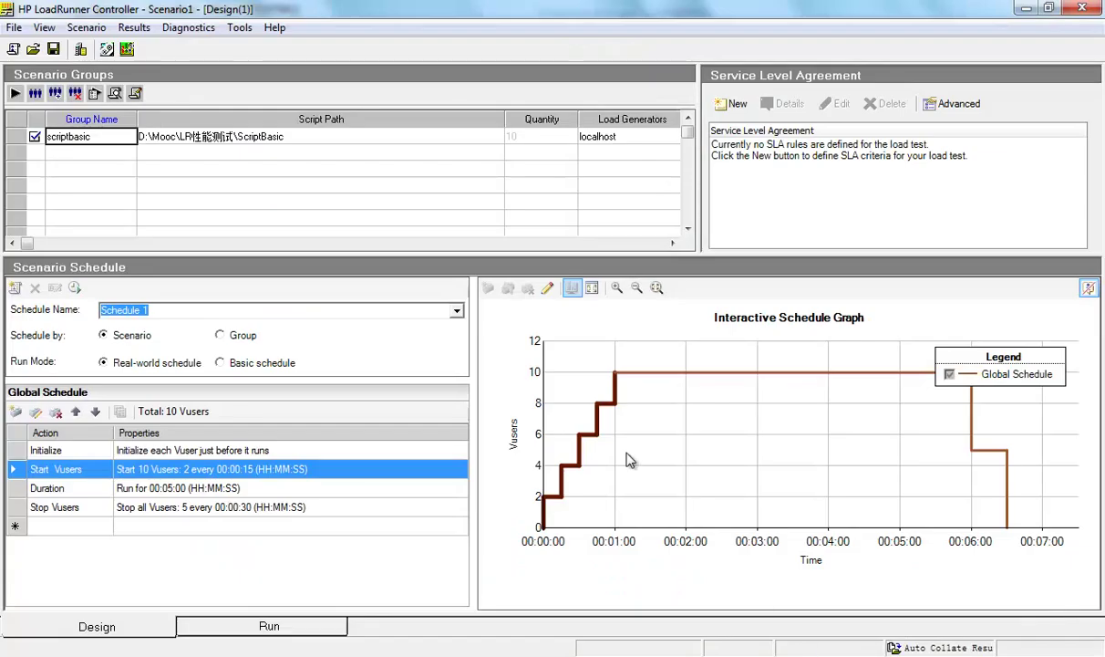
- Set the Start Vusers action in the global schedule to start 1000 Vusers
{"action": "left_click", "coordinate": [536, 137]}
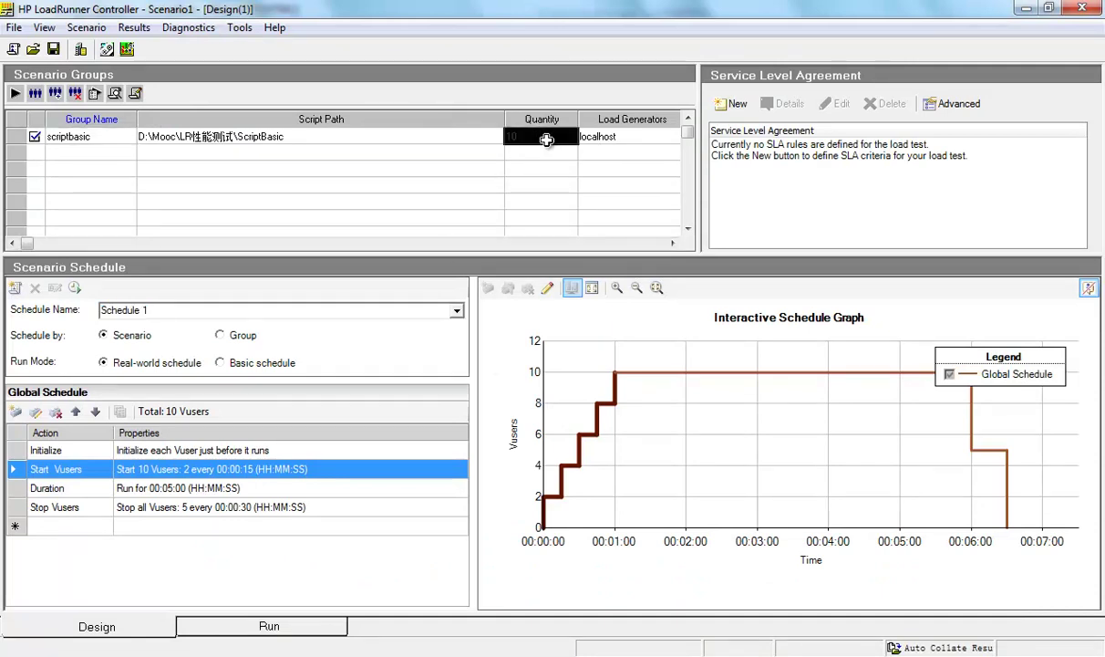
{"action": "left_click", "coordinate": [520, 150]}
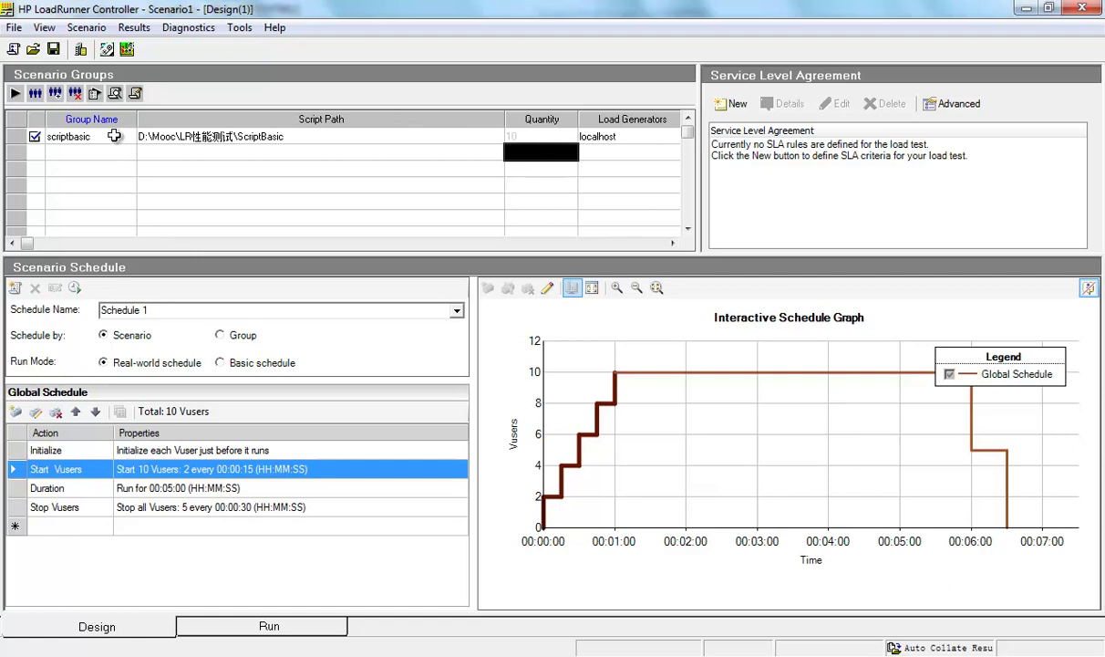
{"action": "left_click", "coordinate": [551, 136]}
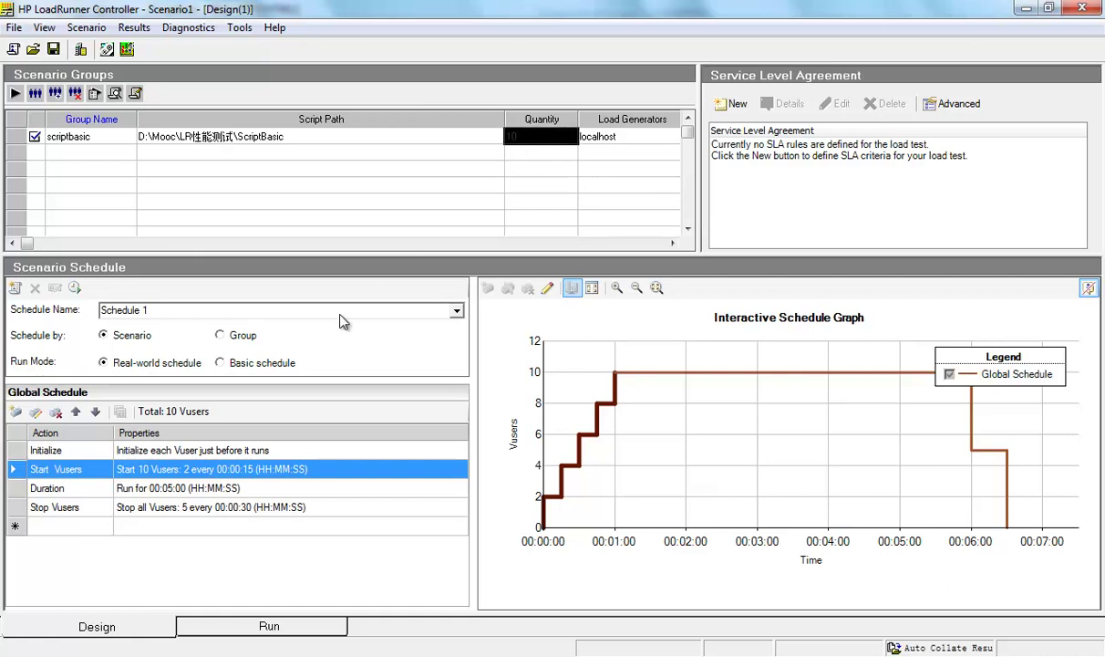
{"action": "double_click", "coordinate": [180, 471]}
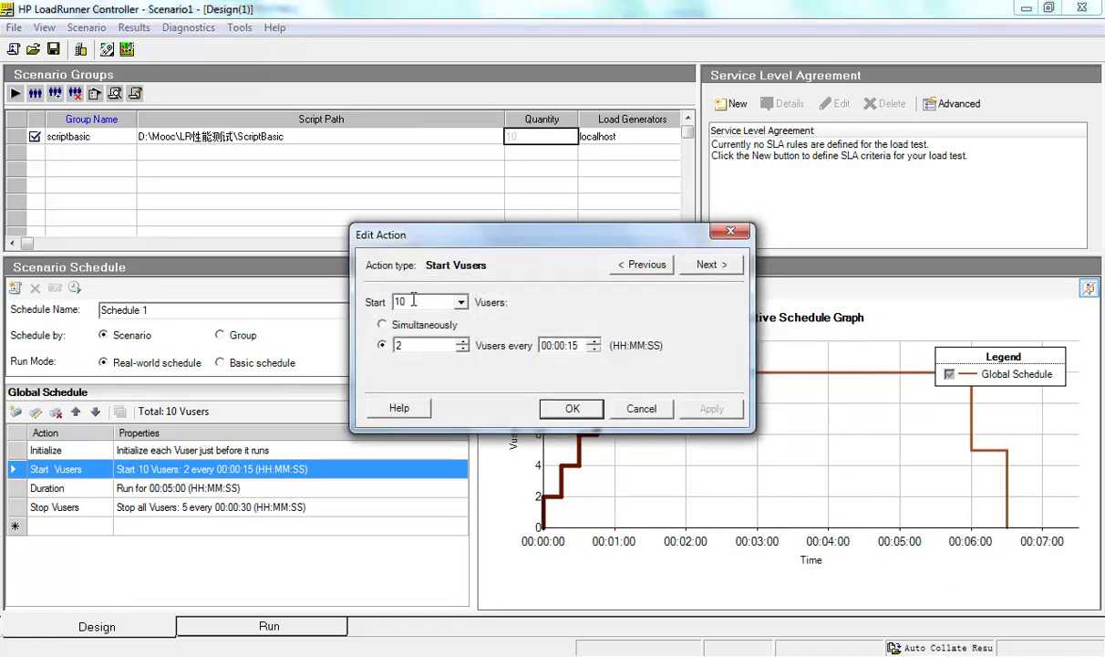
{"action": "type", "text": "00"}
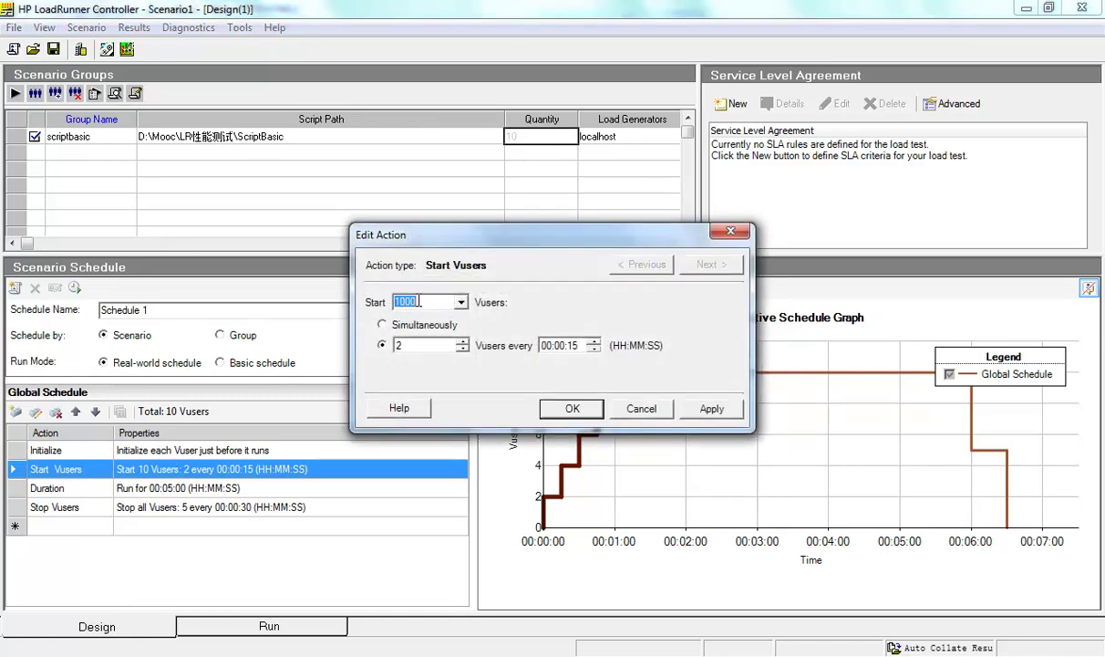
{"action": "key", "text": "Return"}
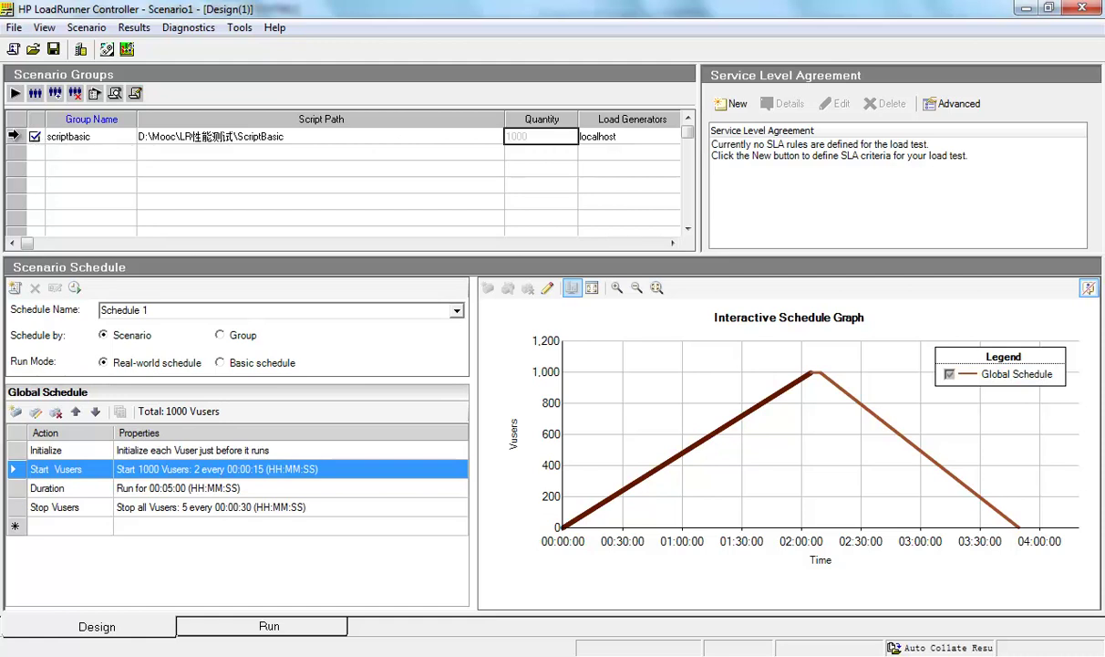
- Review the Run Logic in the scriptbasic group's run-time settings and close them without changes
{"action": "left_click", "coordinate": [13, 136]}
{"action": "right_click", "coordinate": [15, 136]}
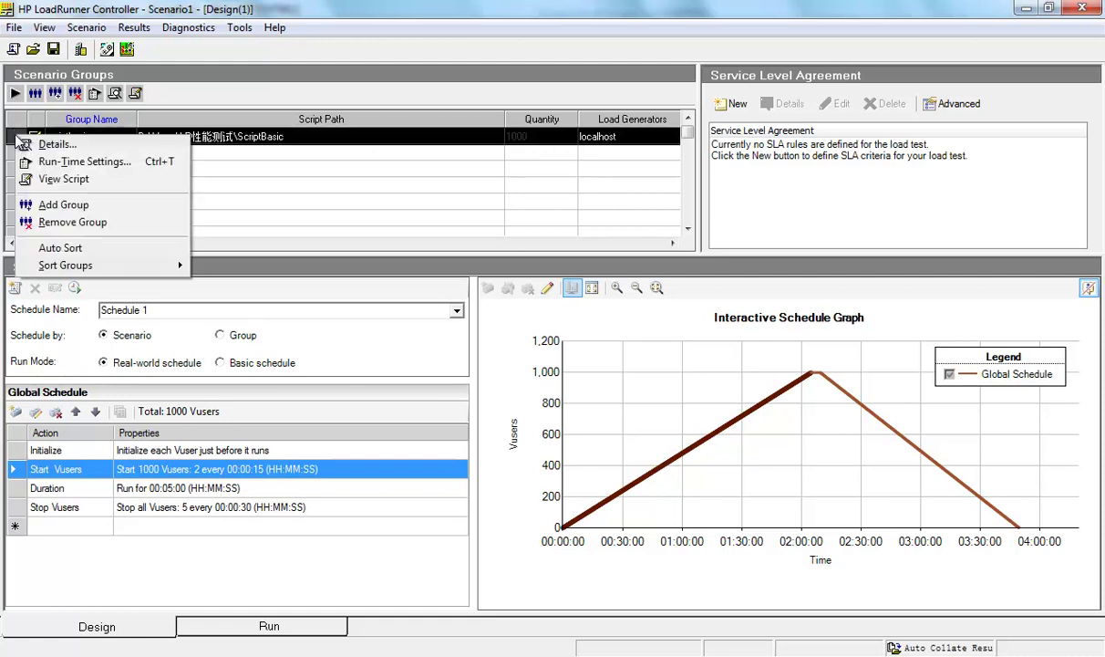
{"action": "left_click", "coordinate": [90, 162]}
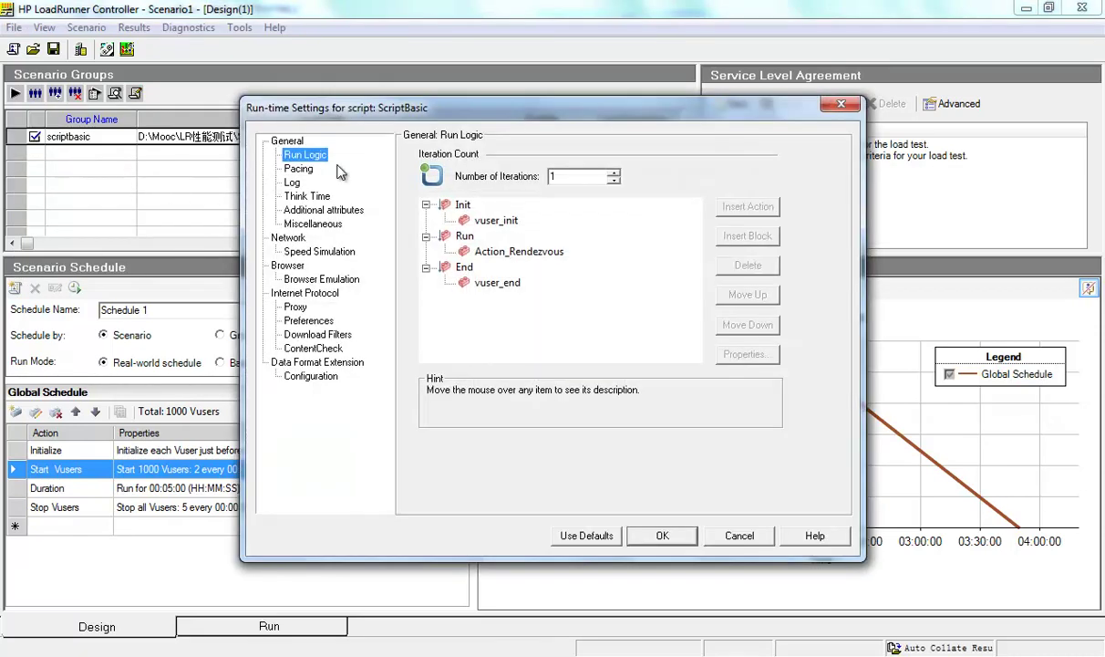
{"action": "left_click", "coordinate": [841, 103]}
- View the scriptbasic group's script in Virtual User Generator and return to the Controller
{"action": "right_click", "coordinate": [20, 132]}
{"action": "left_click", "coordinate": [53, 181]}
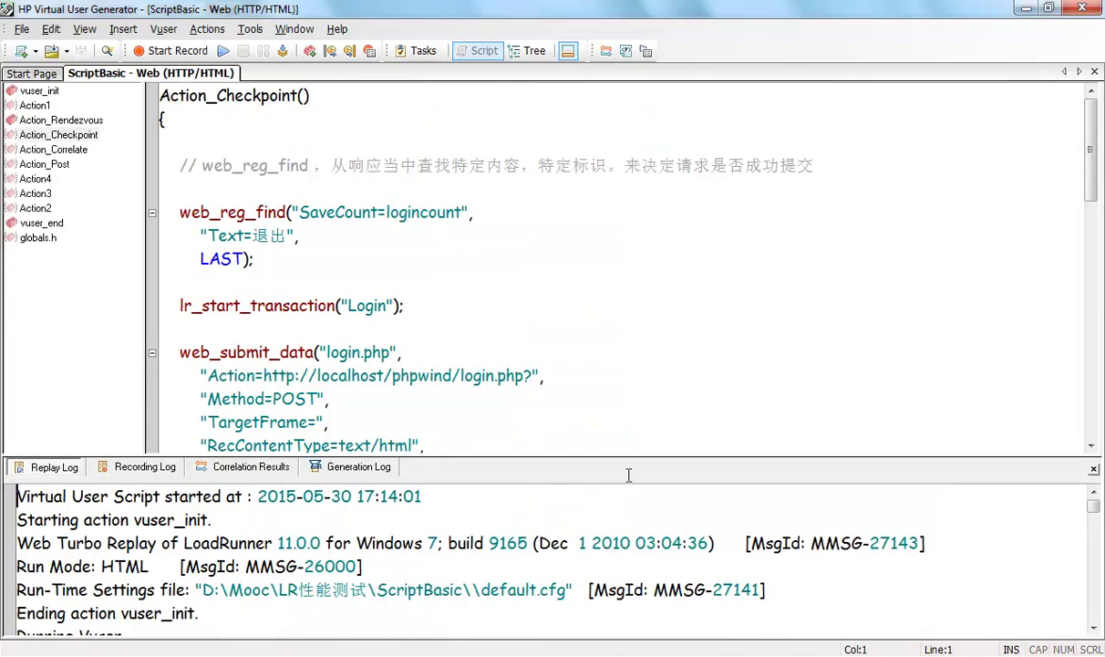
{"action": "key", "text": "alt+Tab"}
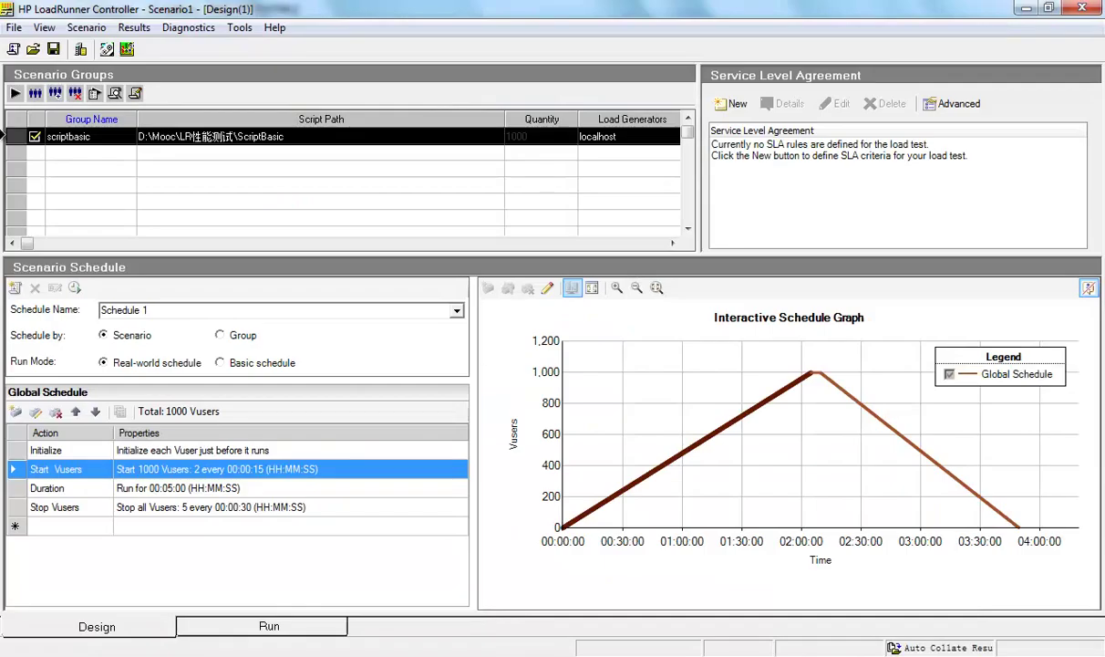
- Open the Add Group dialog for another Vuser group in the scenario
{"action": "right_click", "coordinate": [13, 136]}
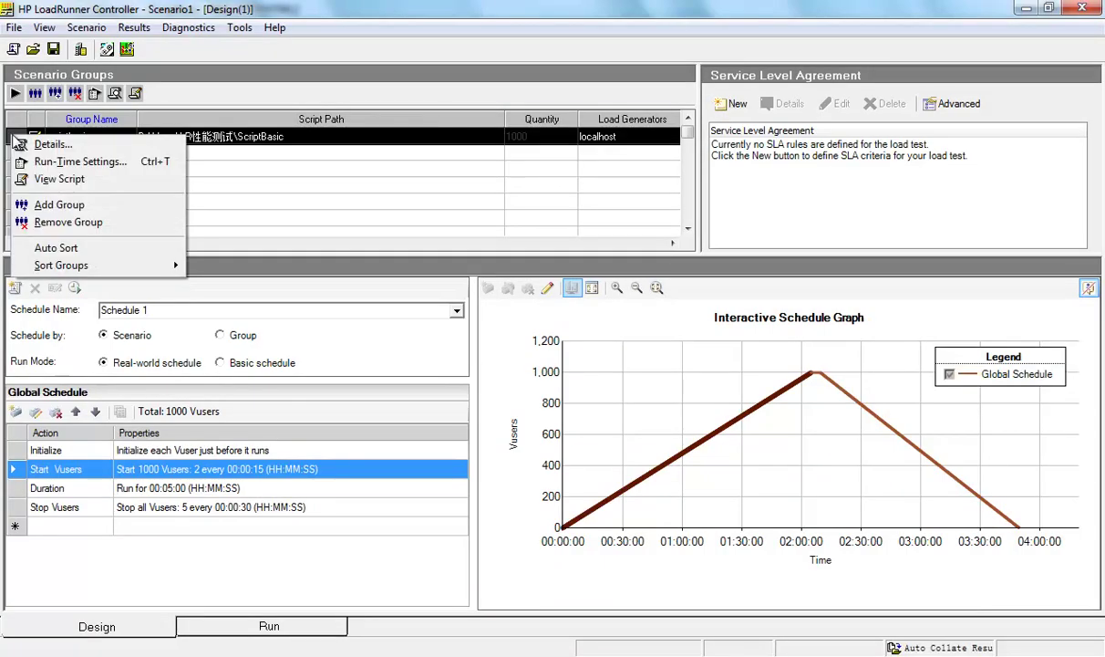
{"action": "left_click", "coordinate": [61, 203]}
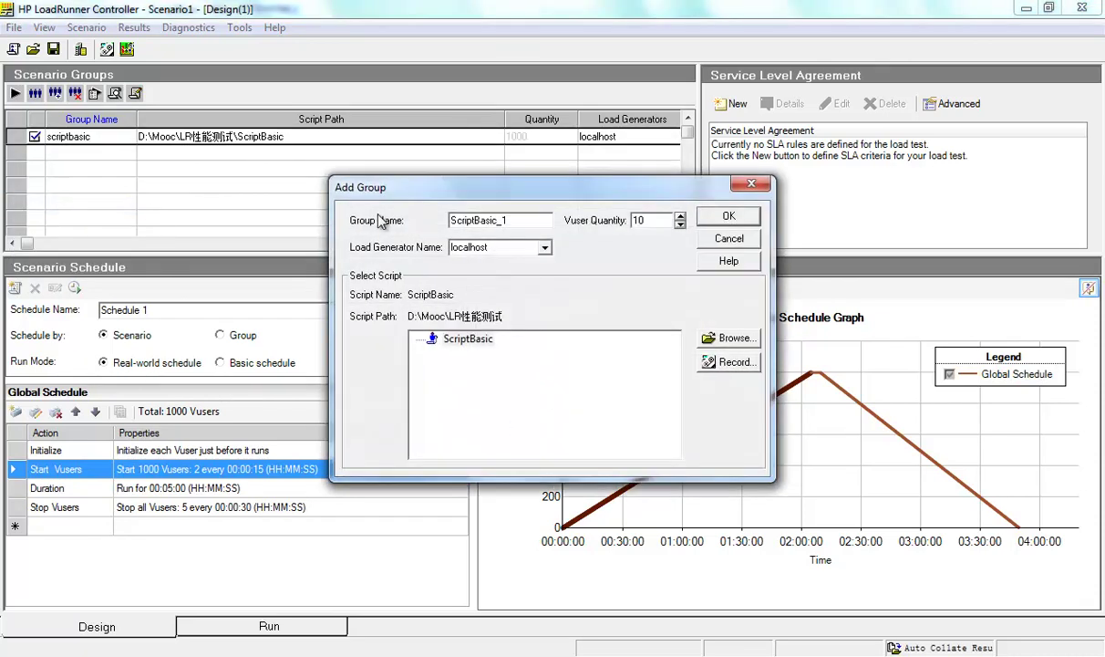